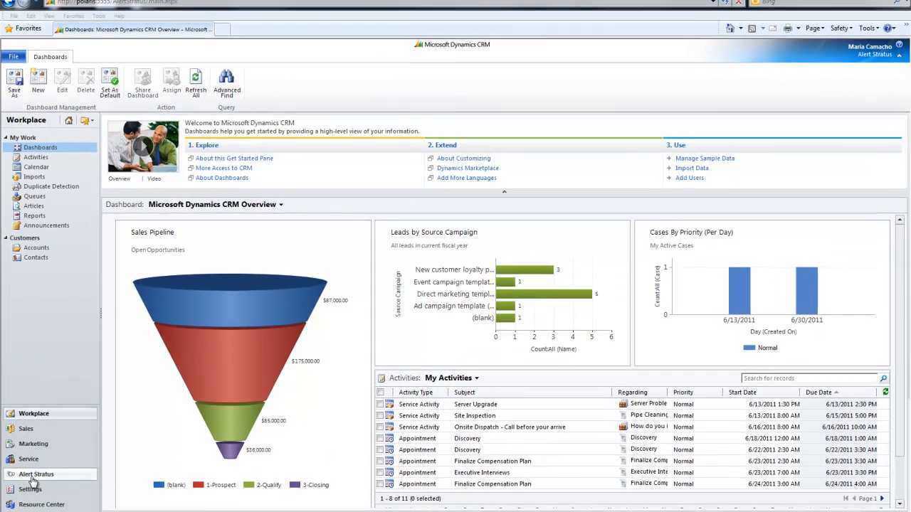
# Open the Cases list in the service area and start a new case
pyautogui.click(75, 446)
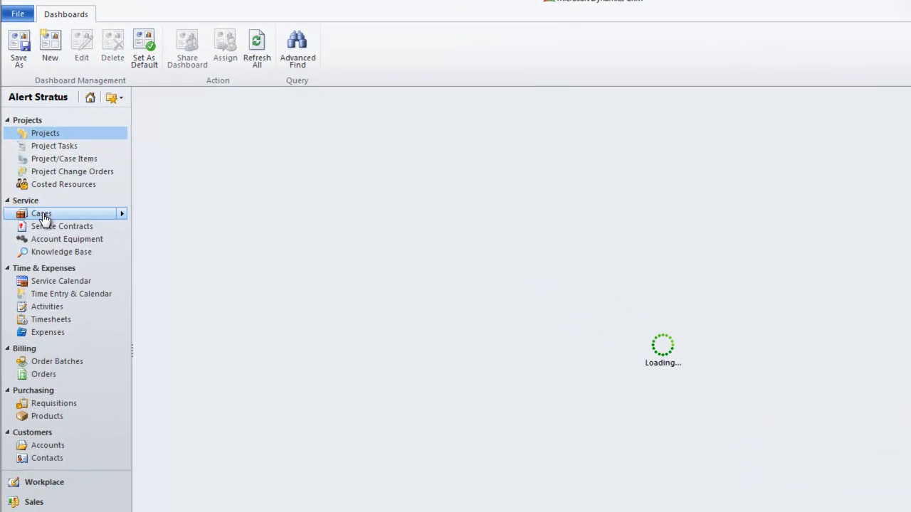
pyautogui.click(43, 216)
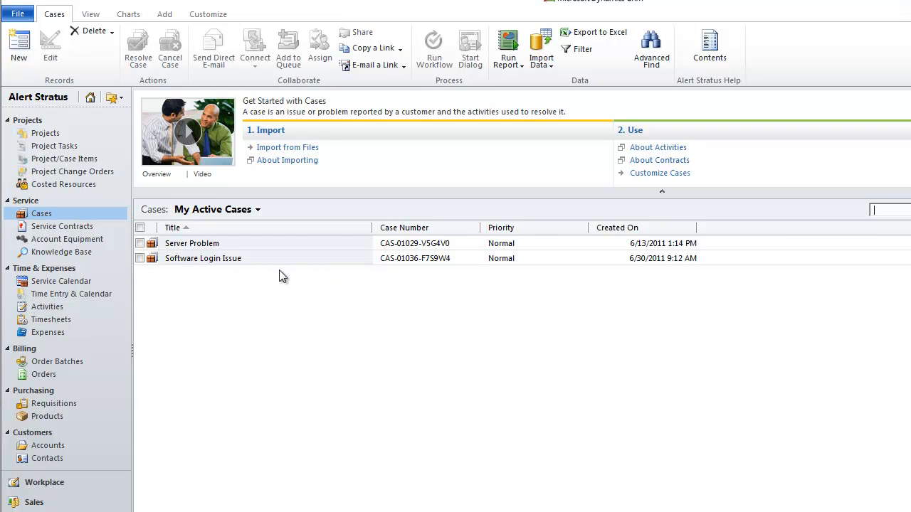
pyautogui.click(19, 49)
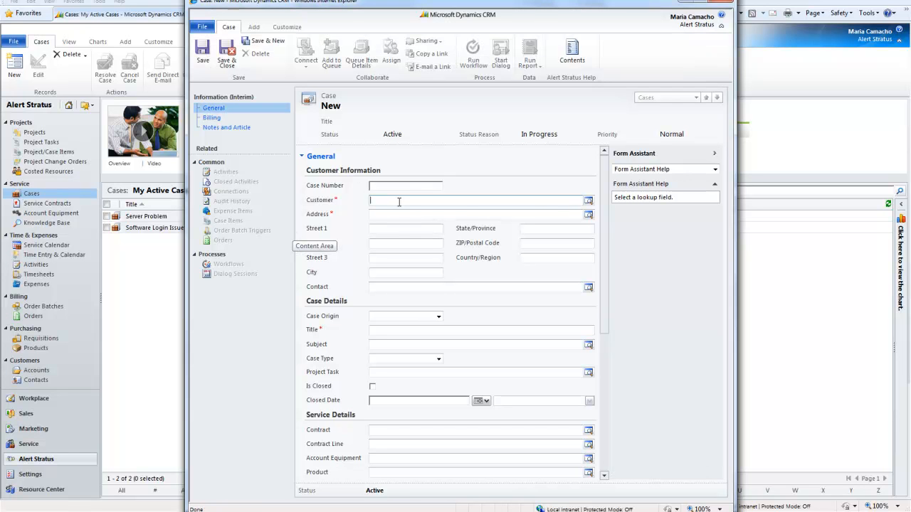
# Set the case customer to Andrews Memorial Hospital and its address to MAIN
pyautogui.click(587, 204)
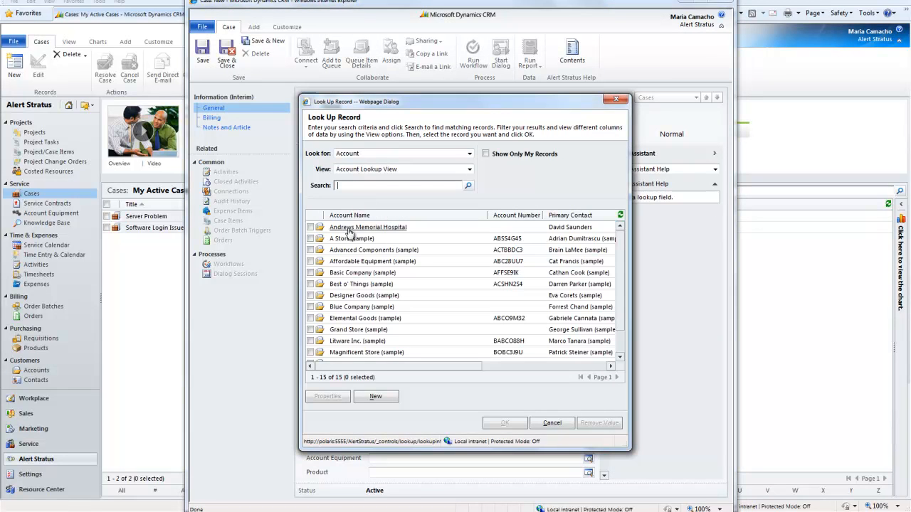
pyautogui.doubleClick(349, 229)
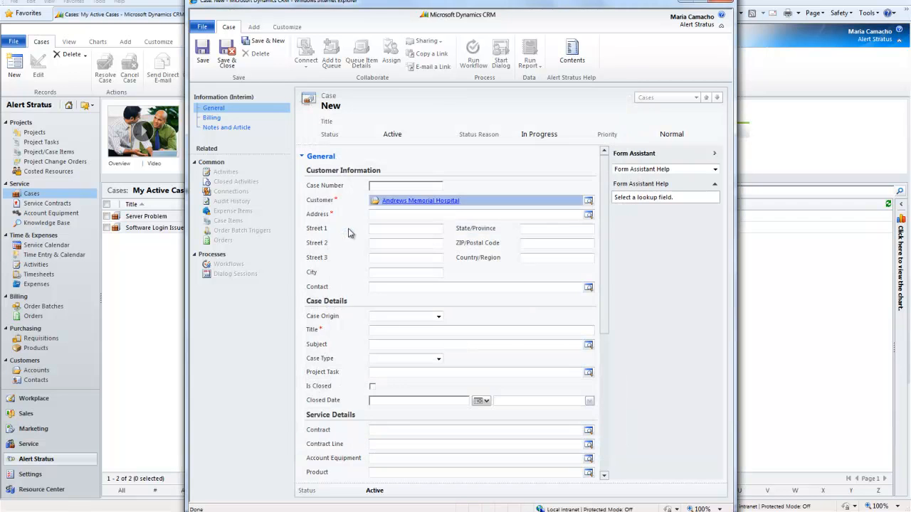
pyautogui.click(588, 216)
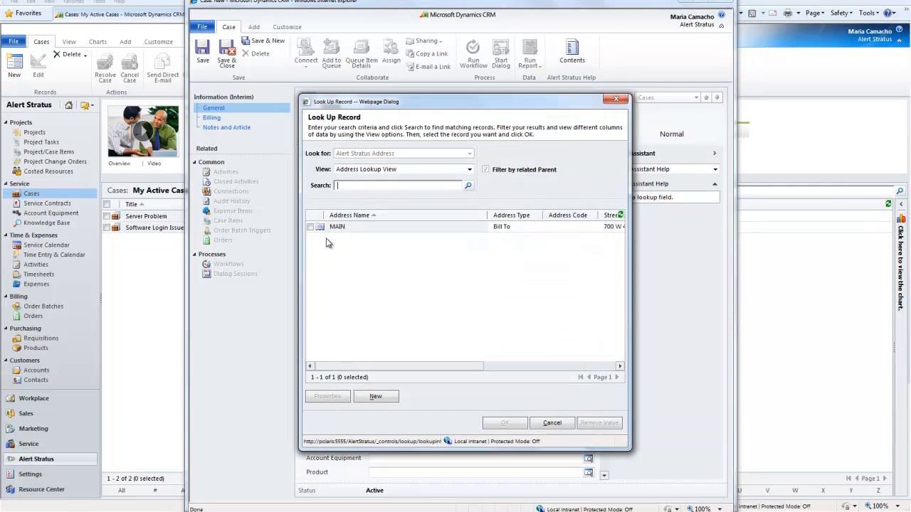
pyautogui.doubleClick(337, 227)
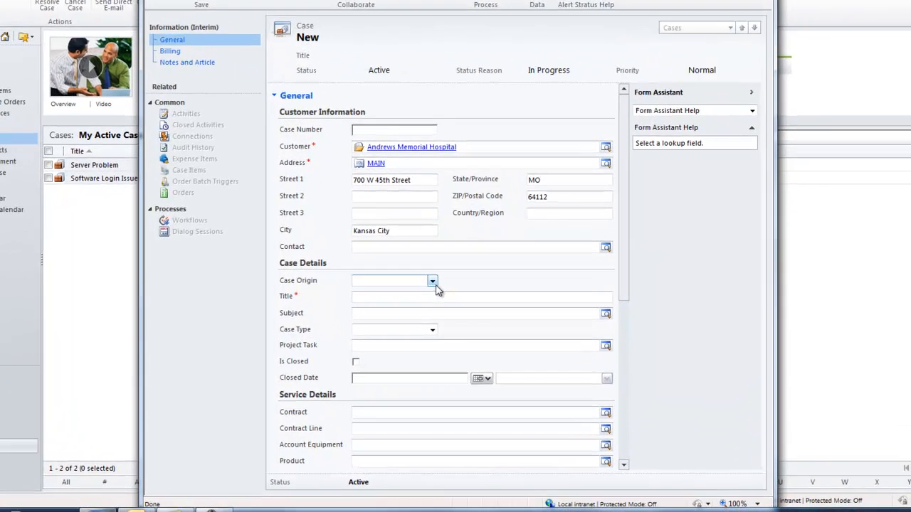
# Set the case origin to Phone and enter the title "Server is down"
pyautogui.click(438, 317)
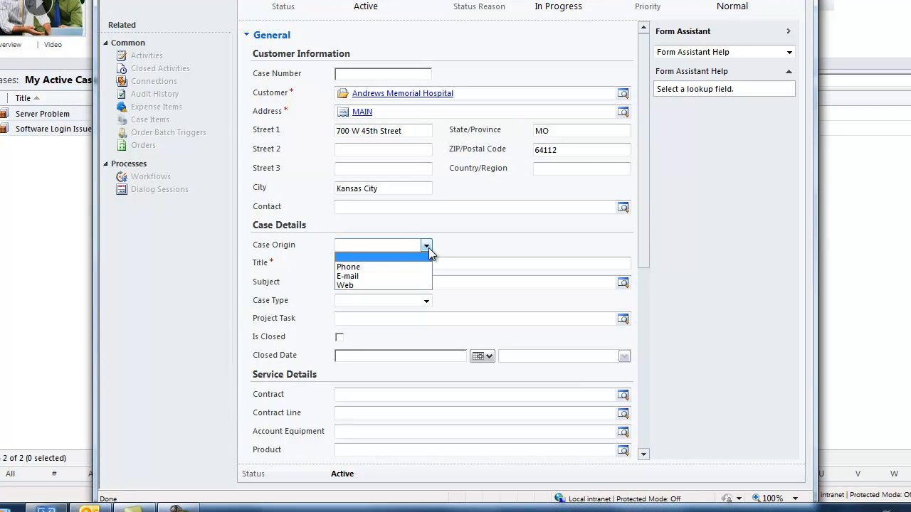
pyautogui.click(363, 268)
pyautogui.click(352, 264)
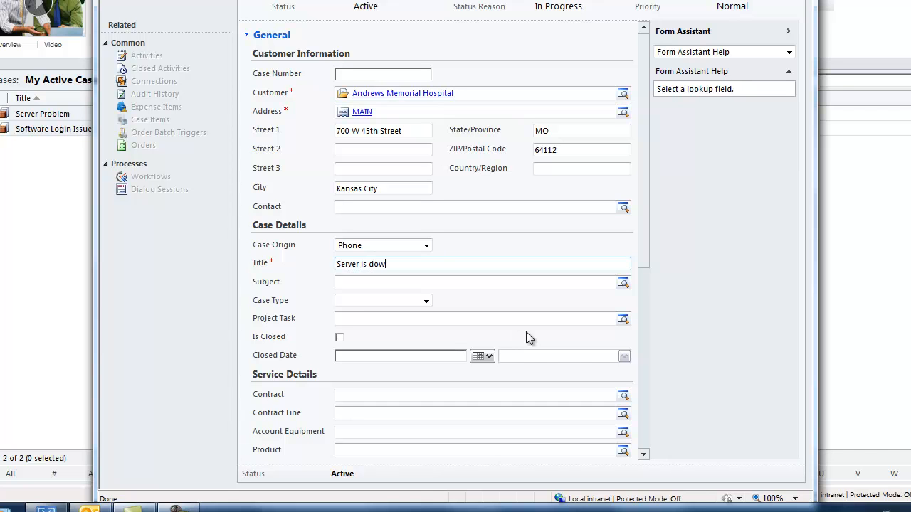
# Choose CISCO as the case subject
pyautogui.click(473, 285)
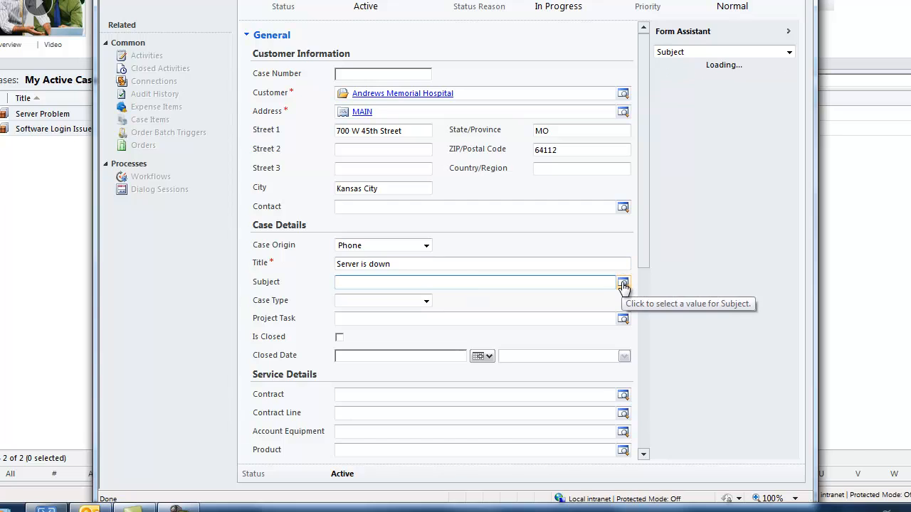
pyautogui.click(618, 292)
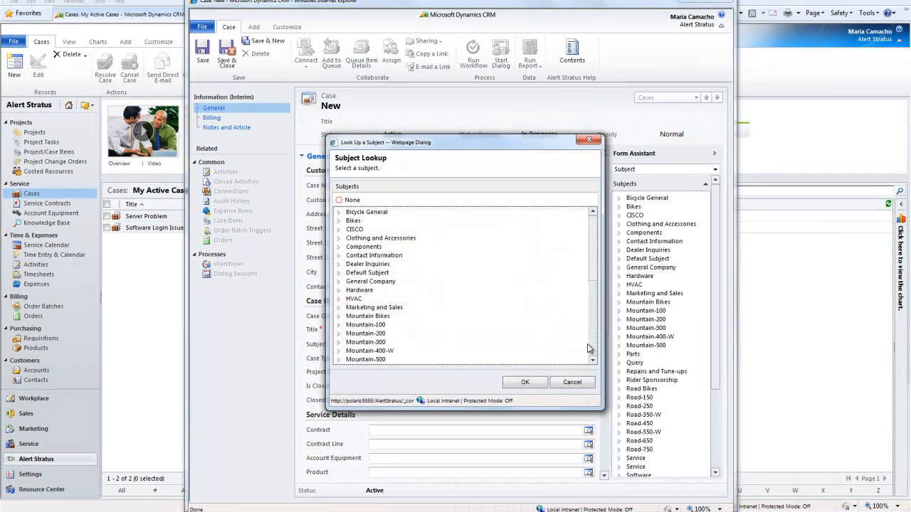
pyautogui.click(349, 233)
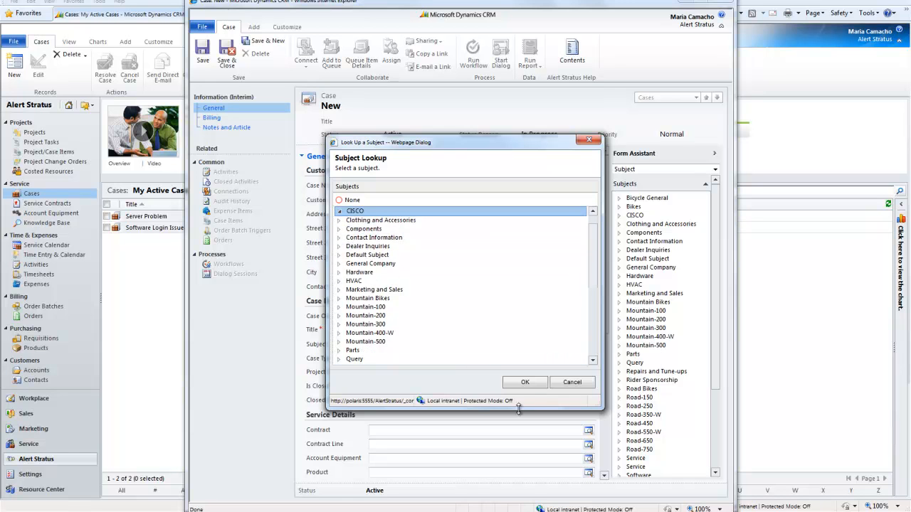
pyautogui.click(527, 382)
# Set the case type to Problem
pyautogui.click(401, 362)
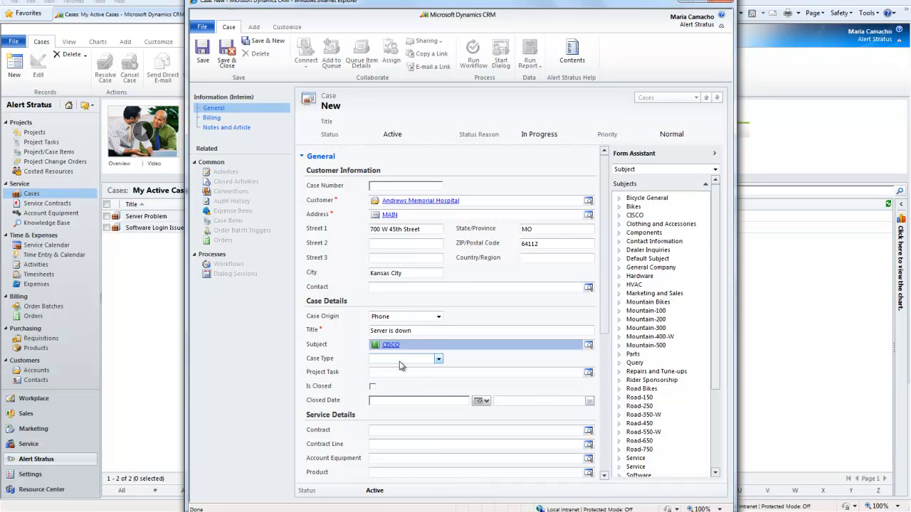
pyautogui.click(400, 363)
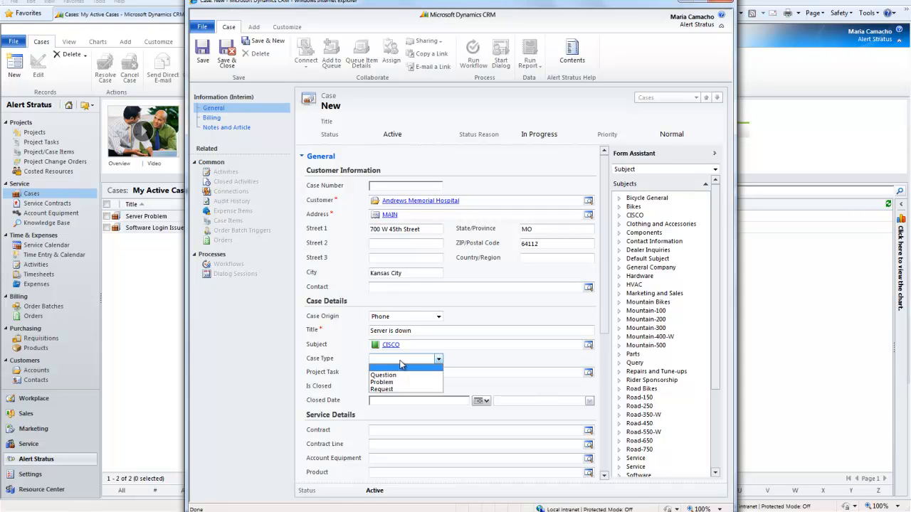
pyautogui.click(387, 382)
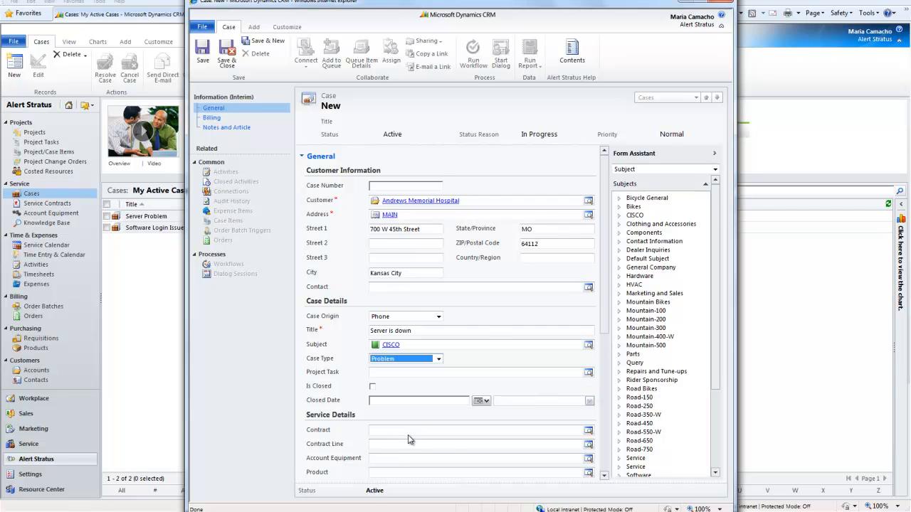
pyautogui.scroll(-2, 408, 434)
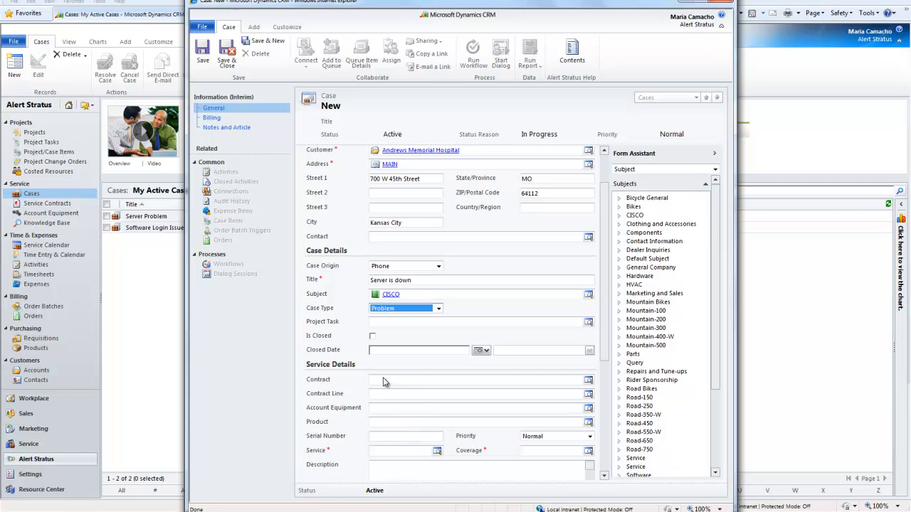
pyautogui.click(383, 380)
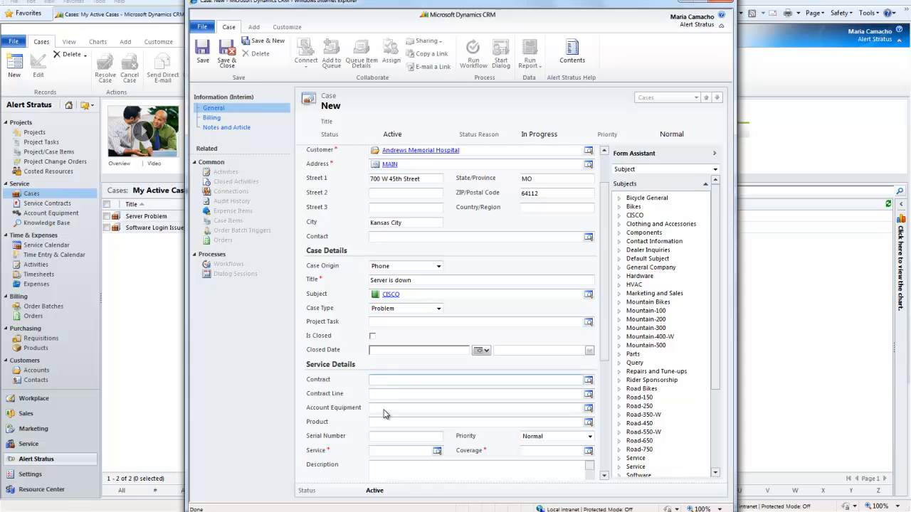
pyautogui.click(385, 408)
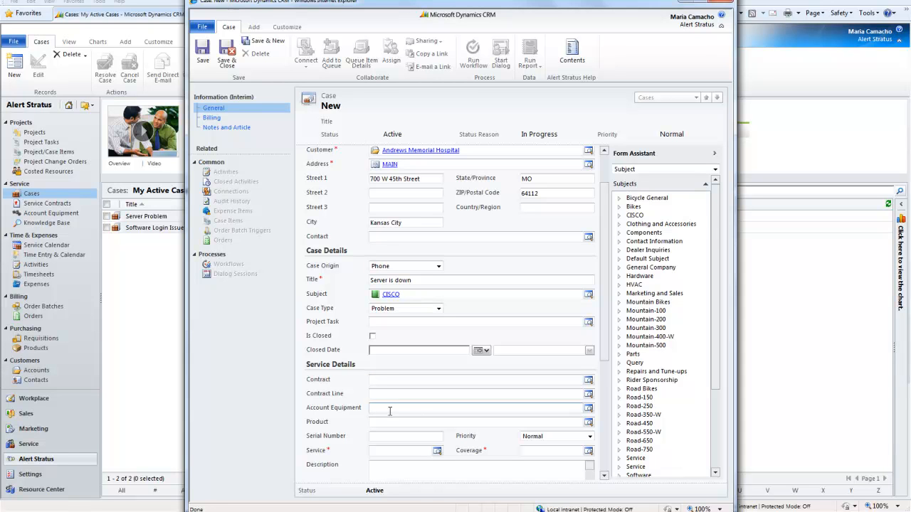
pyautogui.click(588, 410)
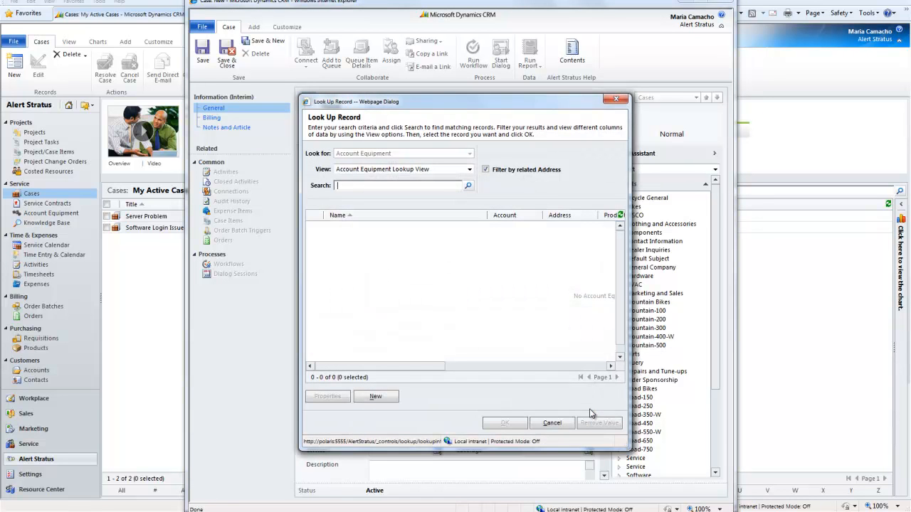
pyautogui.click(552, 422)
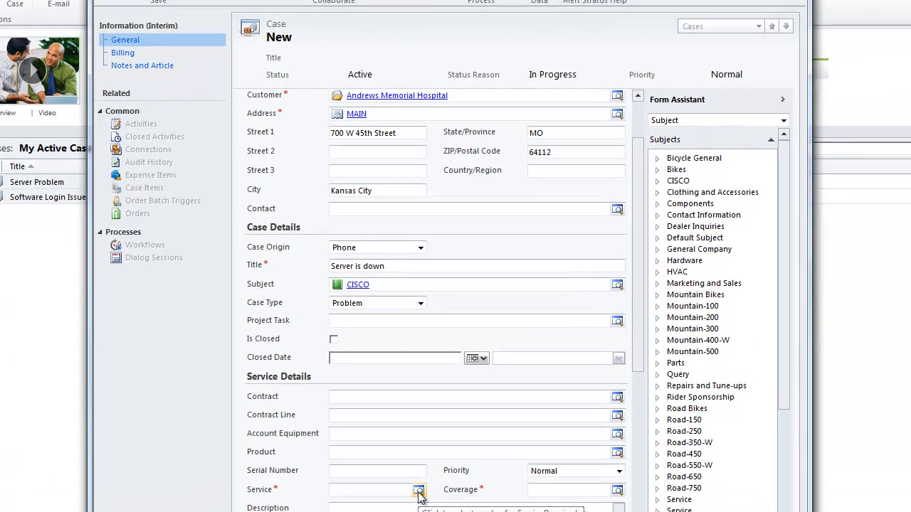
# Set the case's service to T&M and its coverage to 8:30-5:00
pyautogui.click(422, 483)
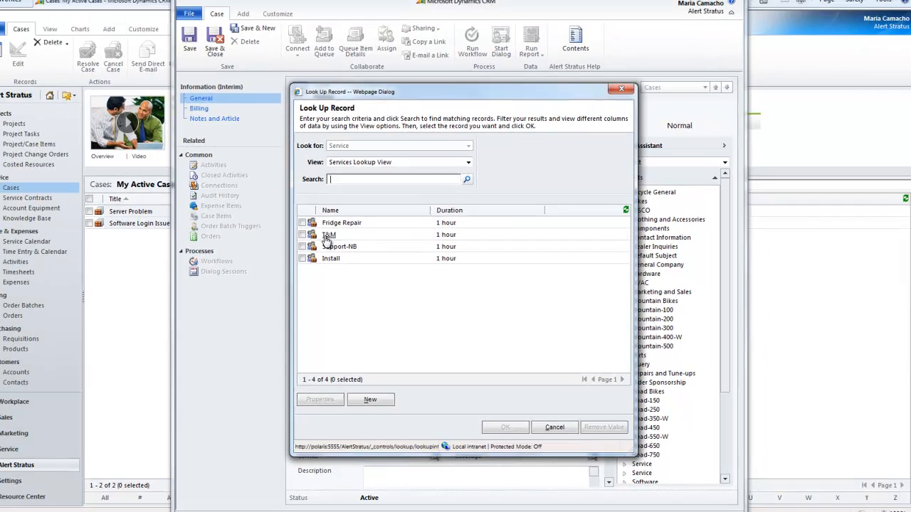
pyautogui.doubleClick(295, 214)
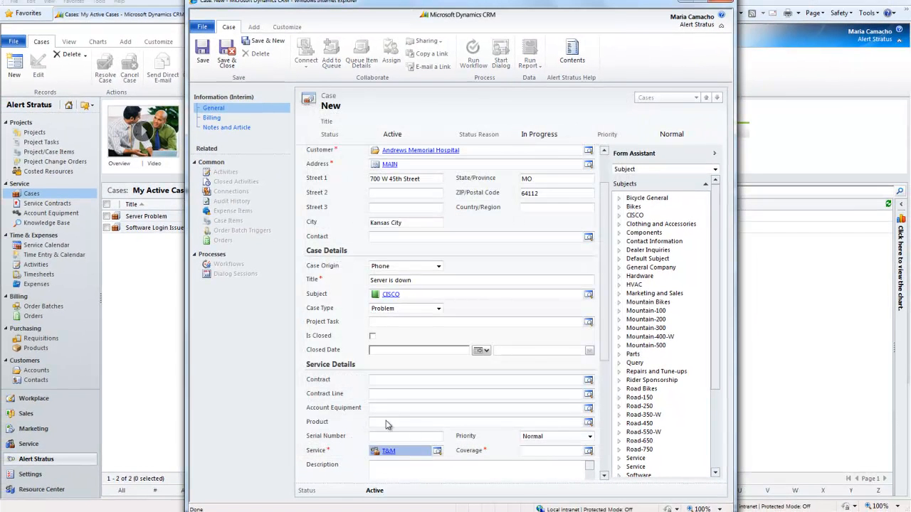
pyautogui.click(548, 451)
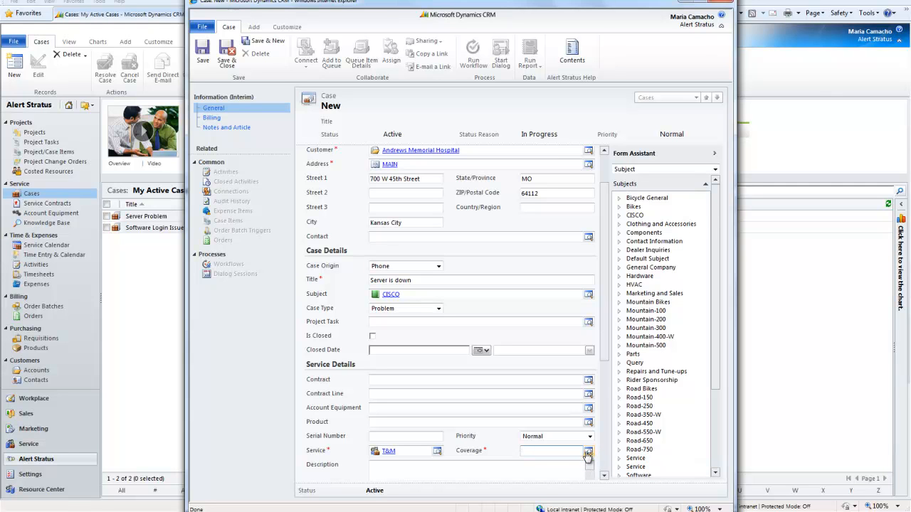
pyautogui.click(588, 454)
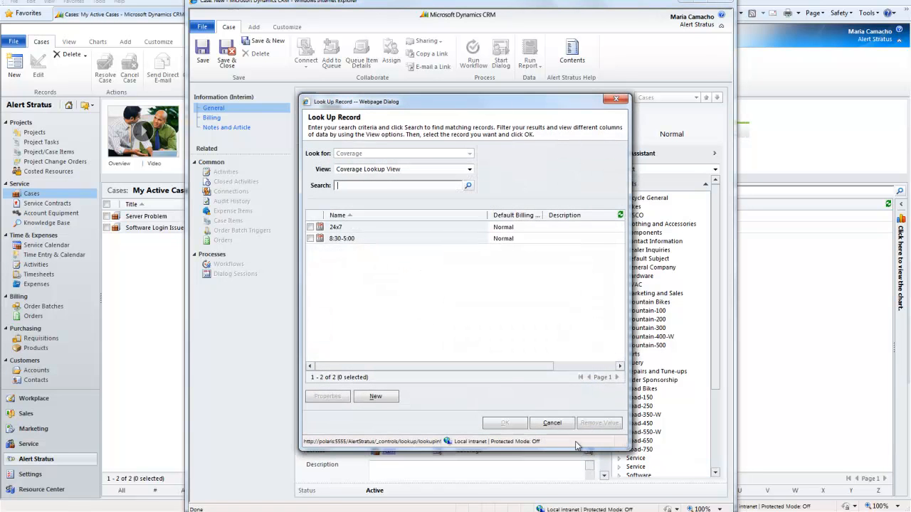
pyautogui.doubleClick(340, 239)
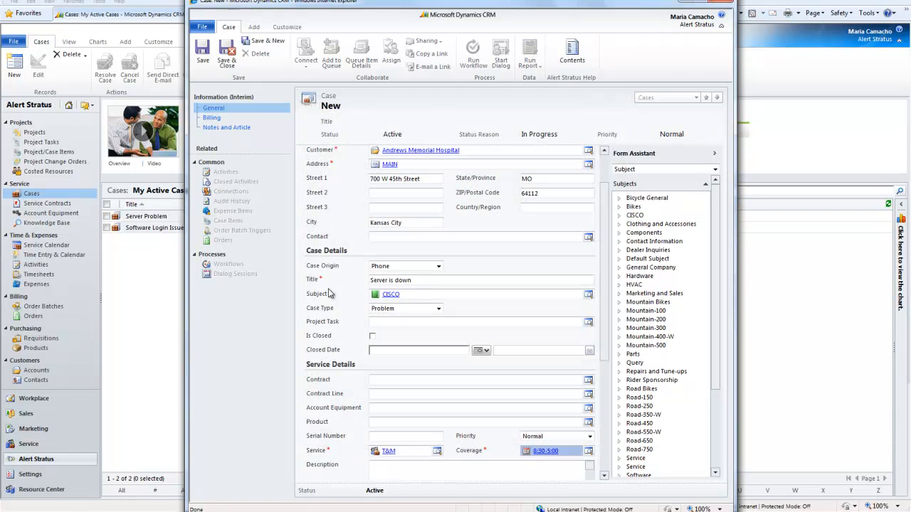
# Enter the description "Cannot access server." and set the billing price level to Base
pyautogui.click(396, 373)
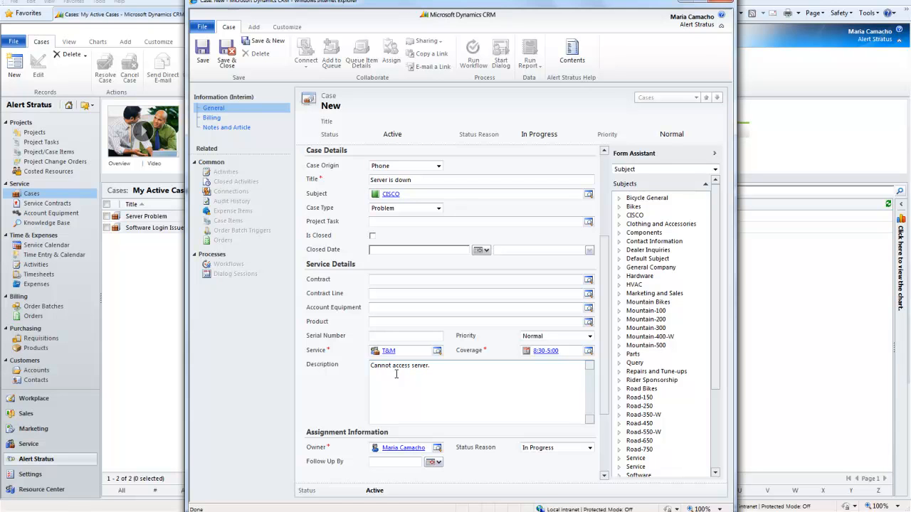
pyautogui.scroll(-3, 388, 393)
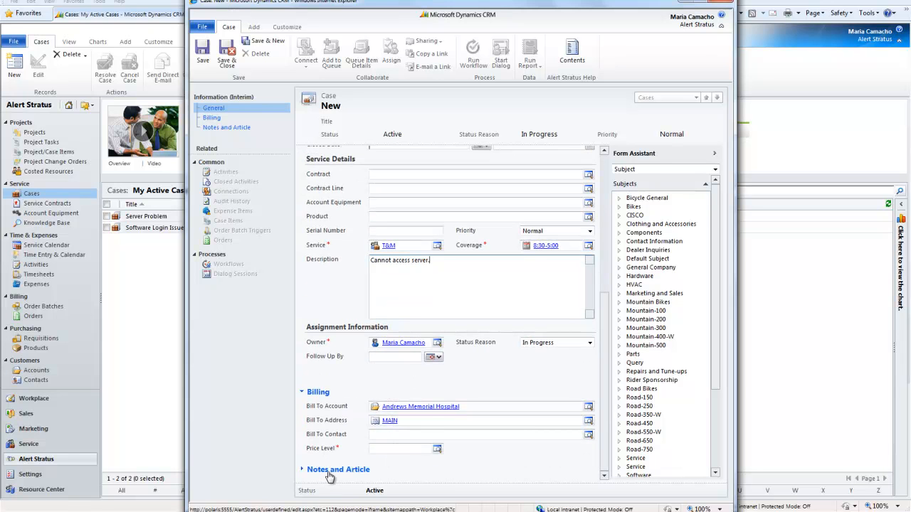
pyautogui.click(437, 450)
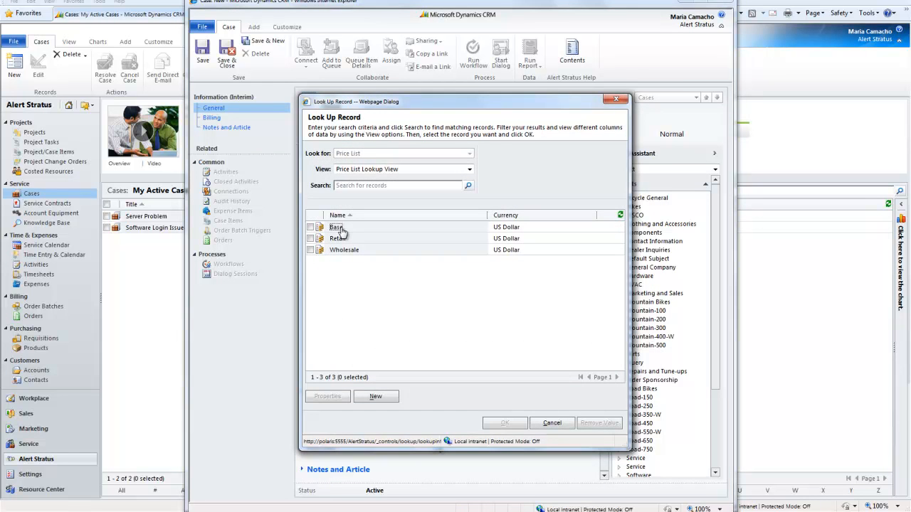
pyautogui.doubleClick(341, 231)
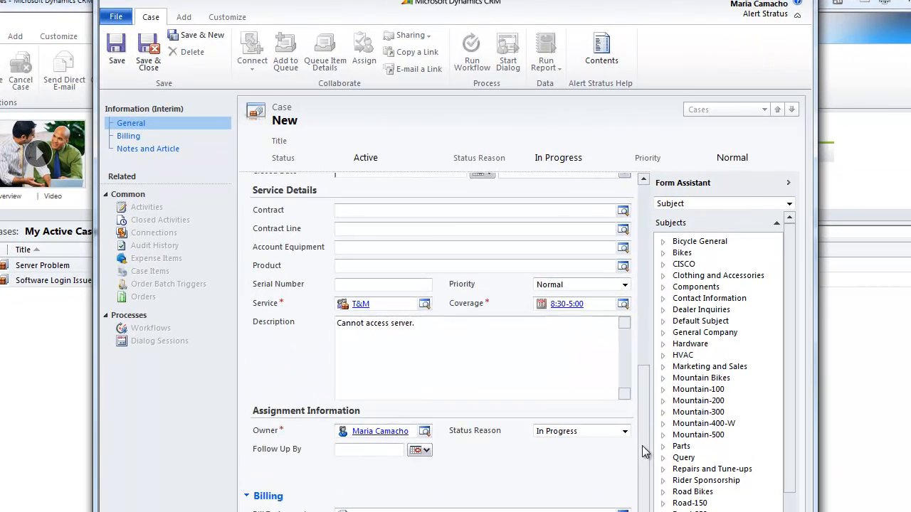
# Save the case and add a new service activity with subject "Upgraded Server Software" to it
pyautogui.moveTo(604, 357); pyautogui.dragTo(602, 195)
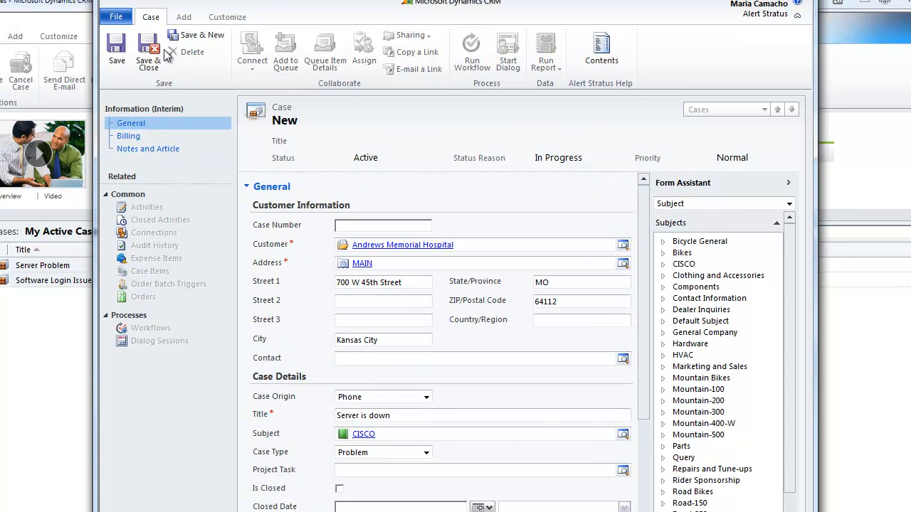
pyautogui.click(111, 50)
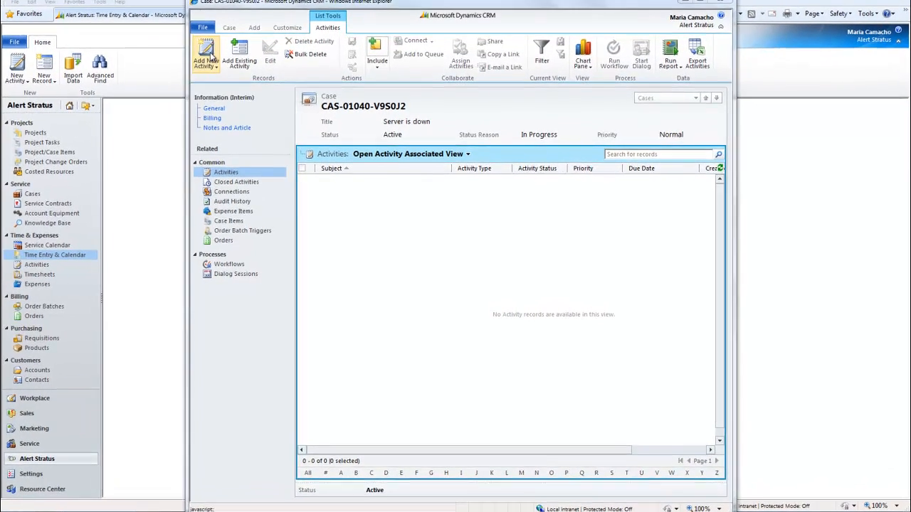
pyautogui.click(231, 92)
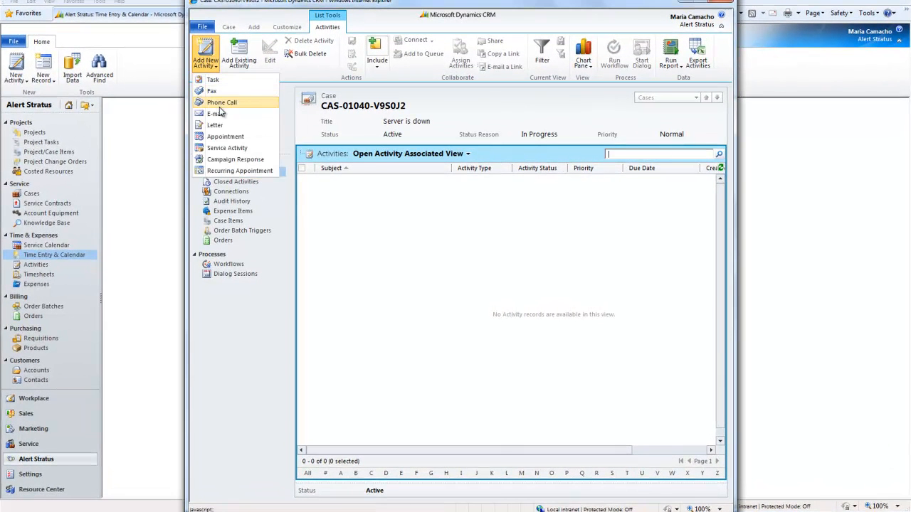
pyautogui.click(235, 148)
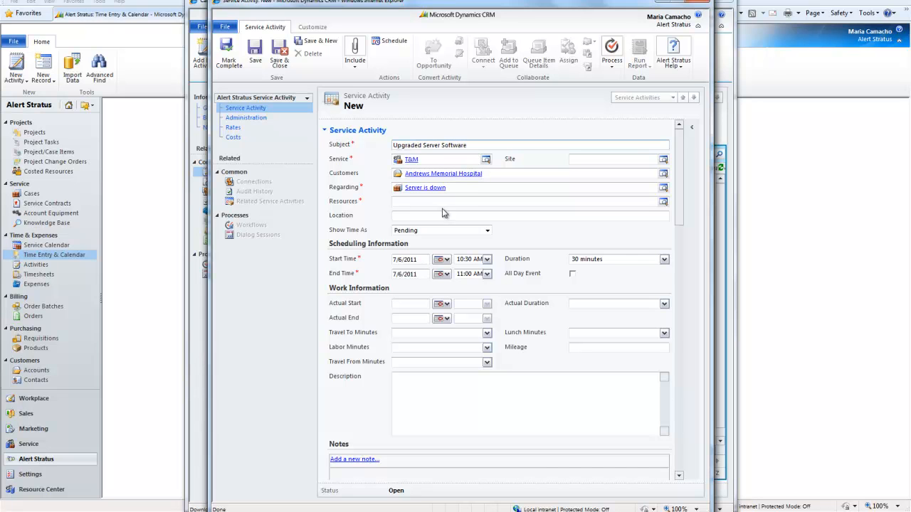
# Assign the user from the lookup list as the service activity's resource
pyautogui.click(662, 202)
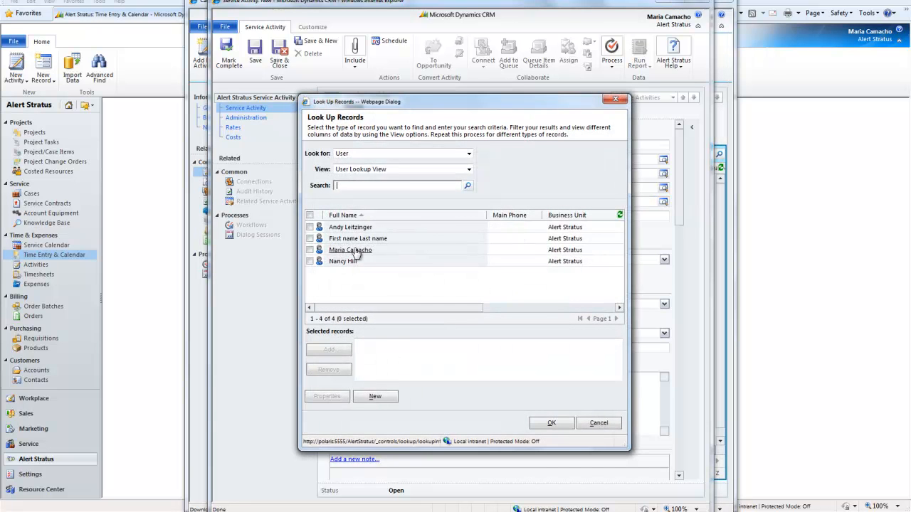
pyautogui.click(353, 251)
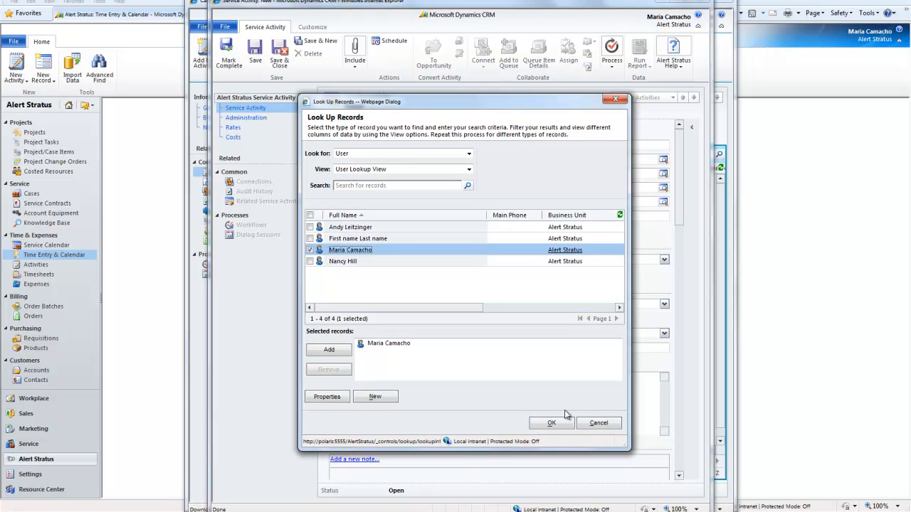
pyautogui.click(552, 424)
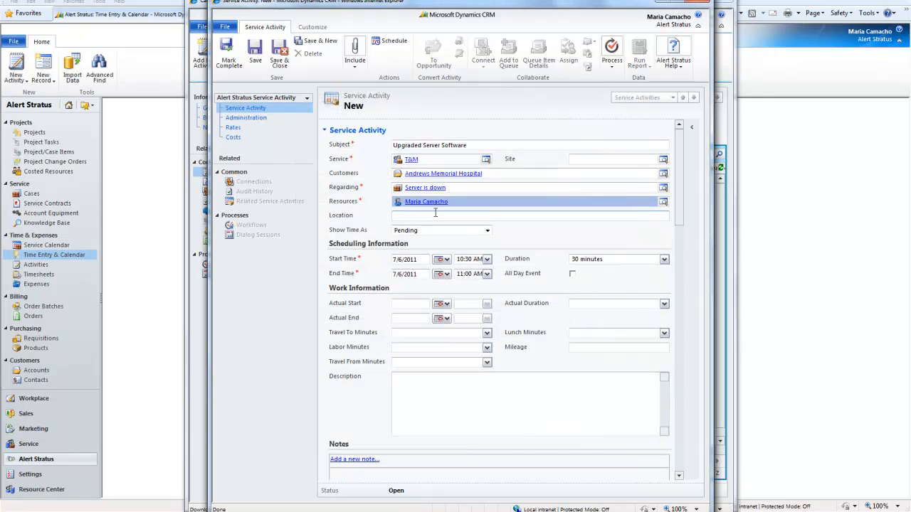
# Set the actual start to 7/6/2011 11:00 AM and actual end to 7/6/2011 1:00 PM, then save the service activity
pyautogui.click(416, 302)
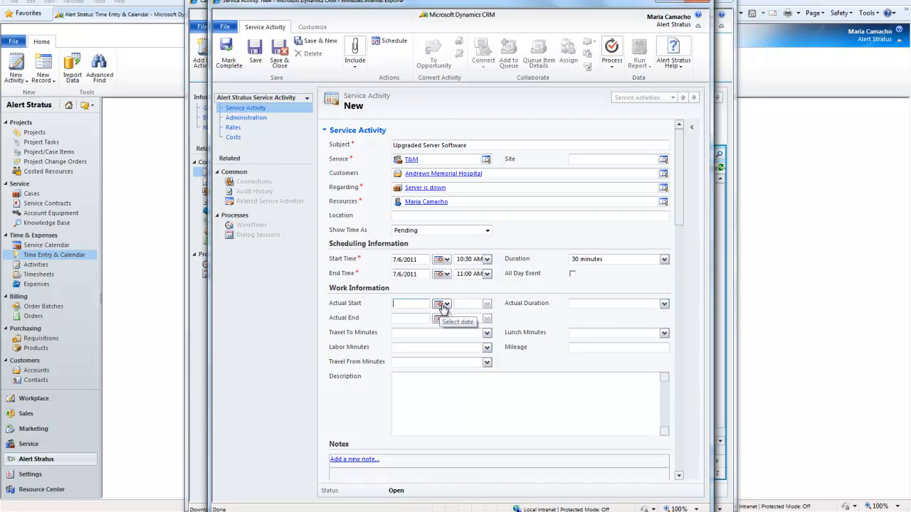
pyautogui.click(442, 304)
pyautogui.click(471, 342)
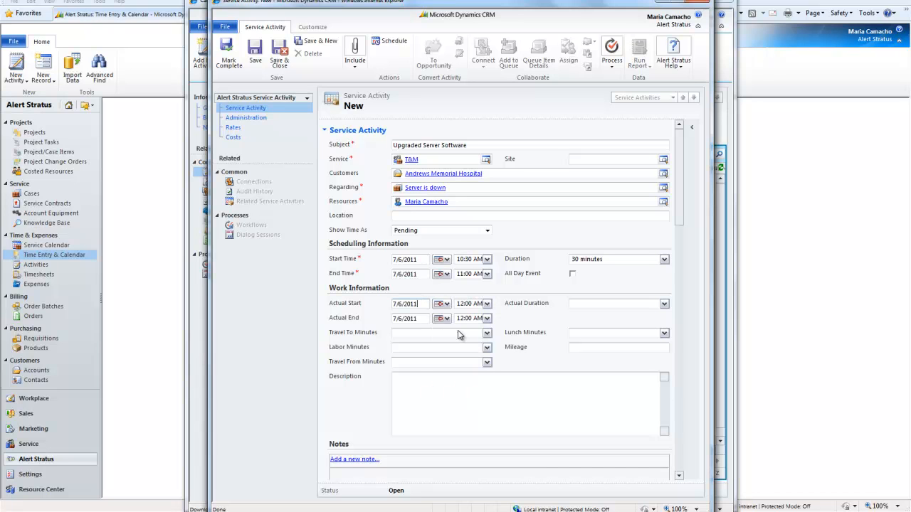
pyautogui.click(446, 320)
pyautogui.click(468, 305)
pyautogui.click(487, 306)
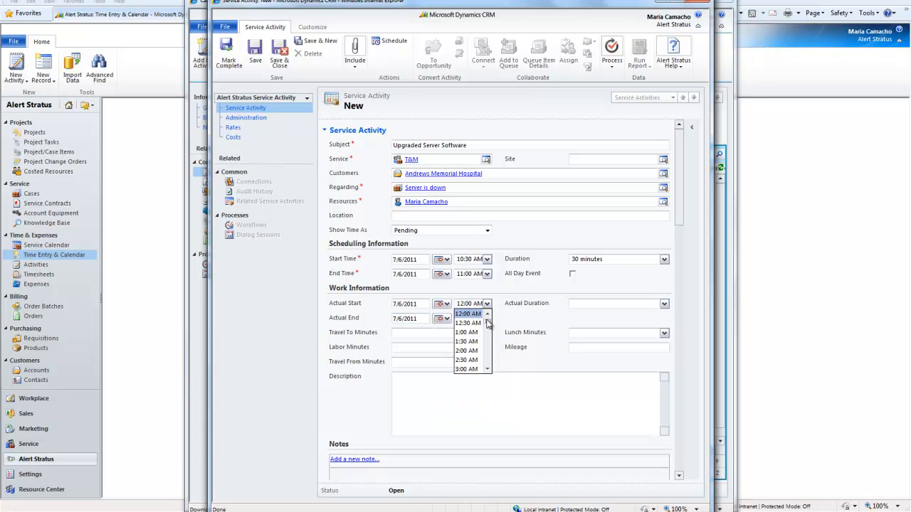
pyautogui.moveTo(488, 324); pyautogui.dragTo(489, 344)
pyautogui.click(470, 331)
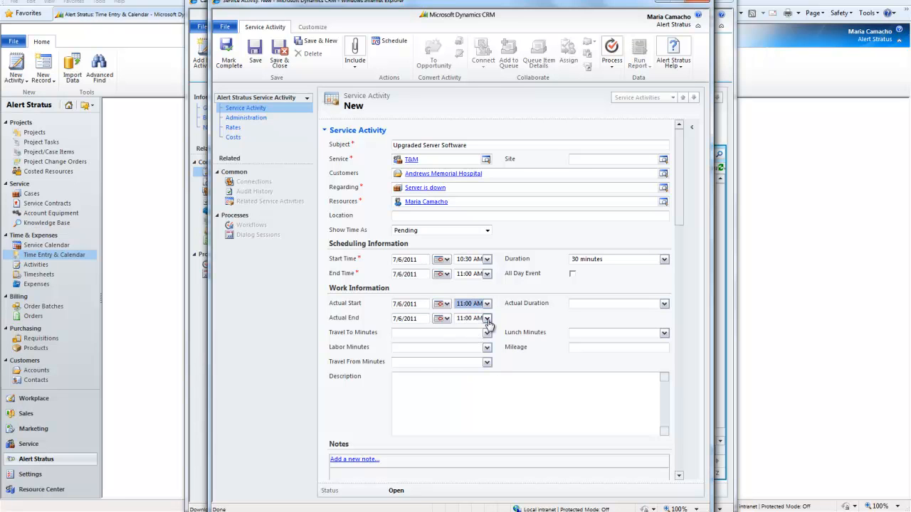
pyautogui.click(487, 318)
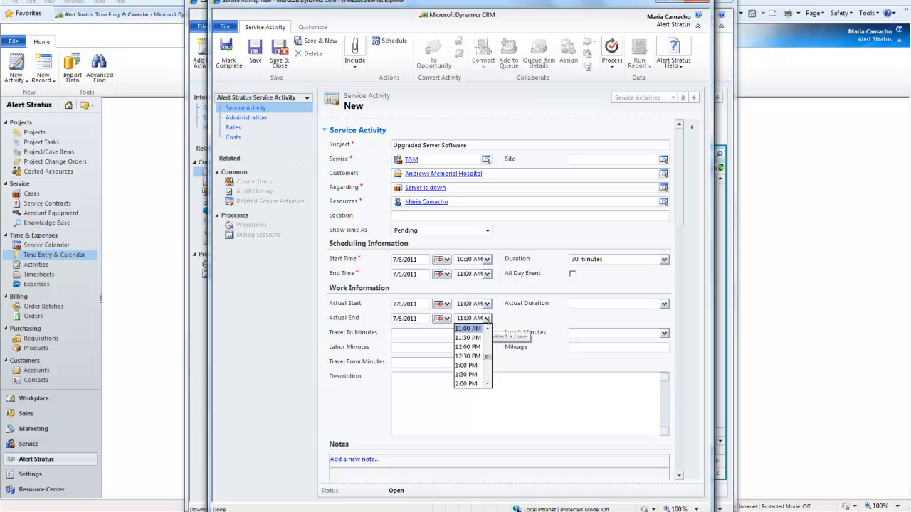
pyautogui.click(474, 365)
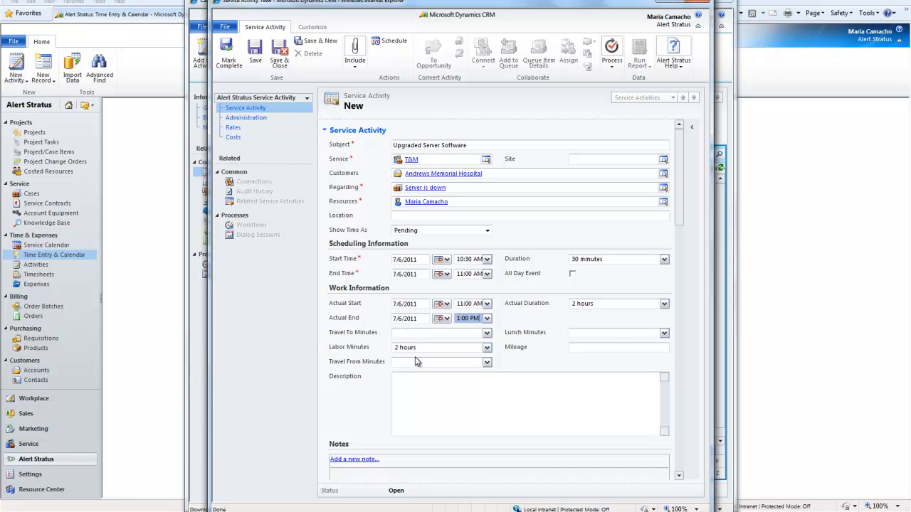
pyautogui.click(596, 348)
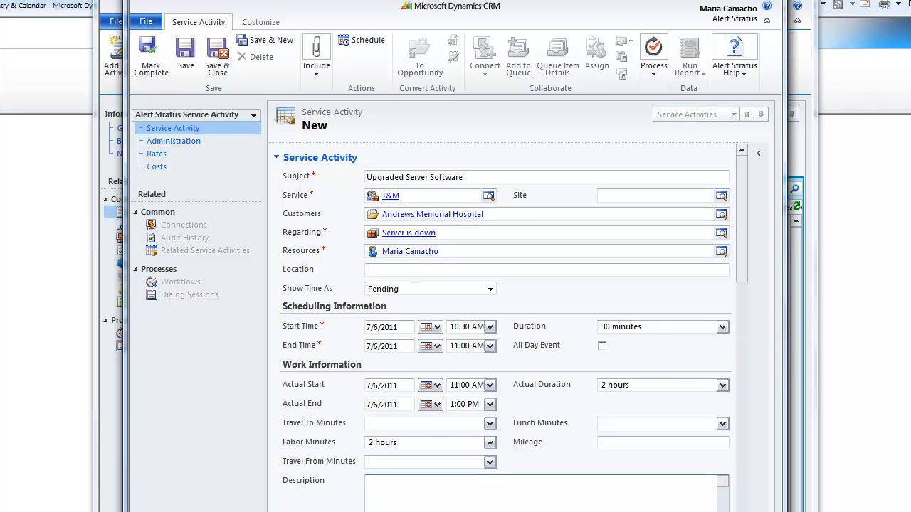
pyautogui.click(186, 52)
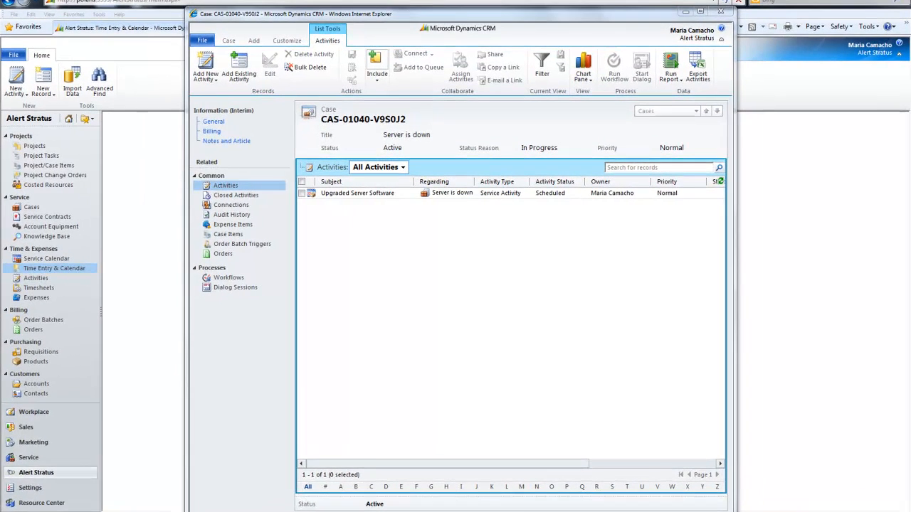
# Examine the resource's weekly timesheet and calendar, then the case's expense items and case items
pyautogui.moveTo(86, 503)
pyautogui.click(307, 470)
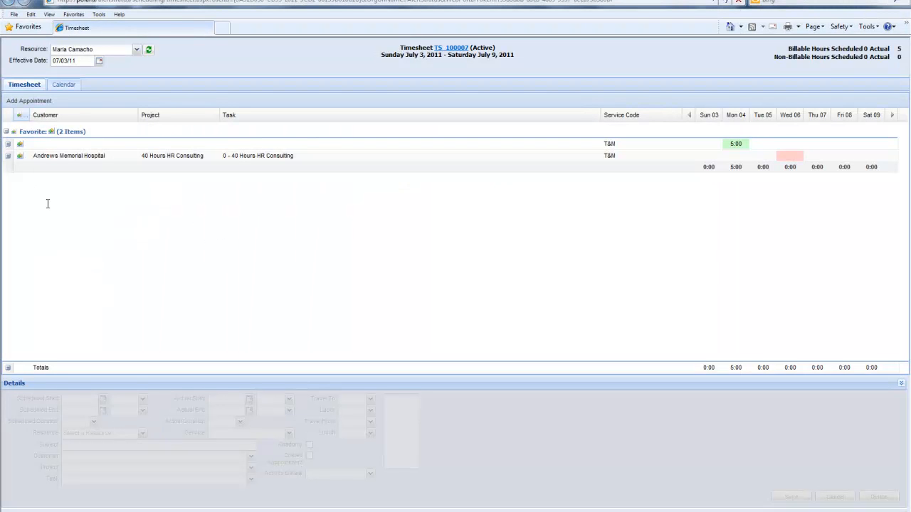
pyautogui.click(64, 85)
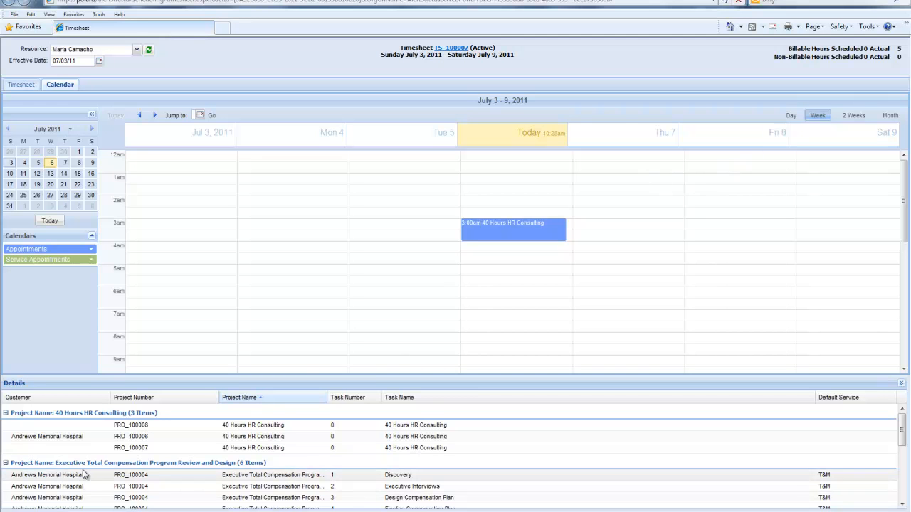
pyautogui.click(20, 85)
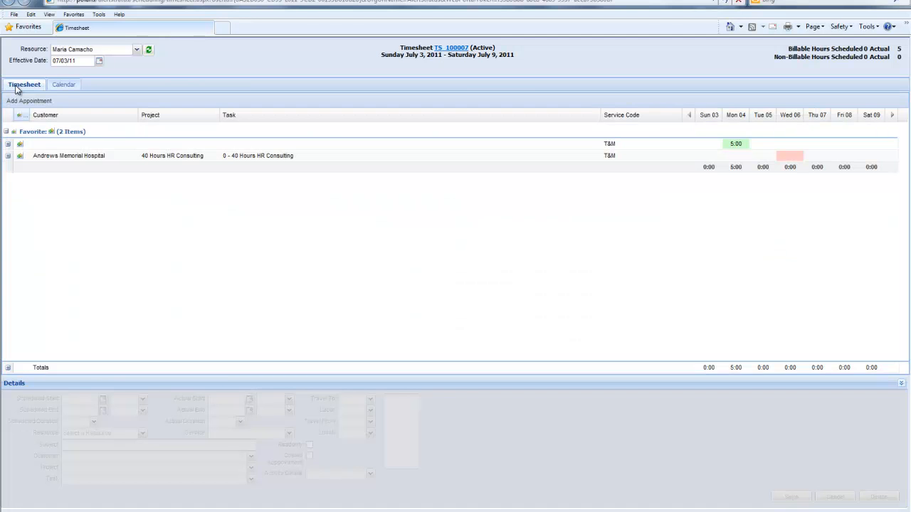
pyautogui.click(788, 156)
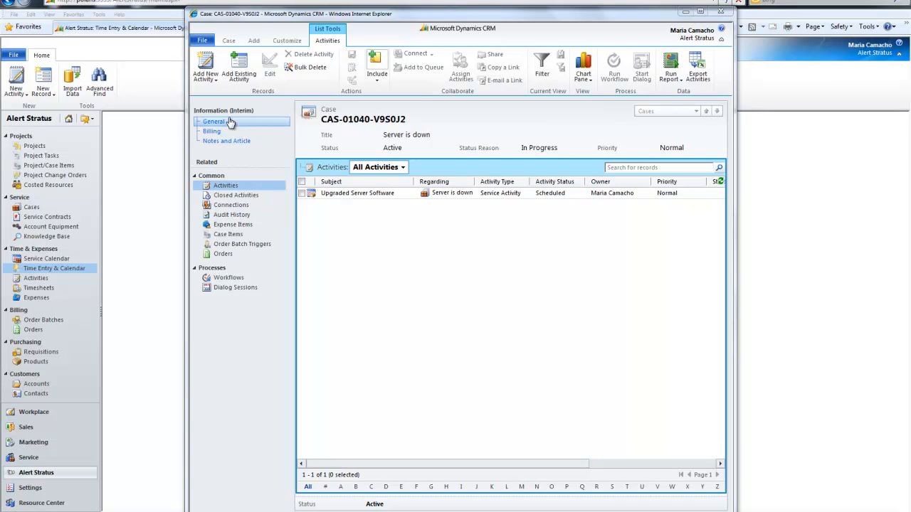
pyautogui.click(233, 225)
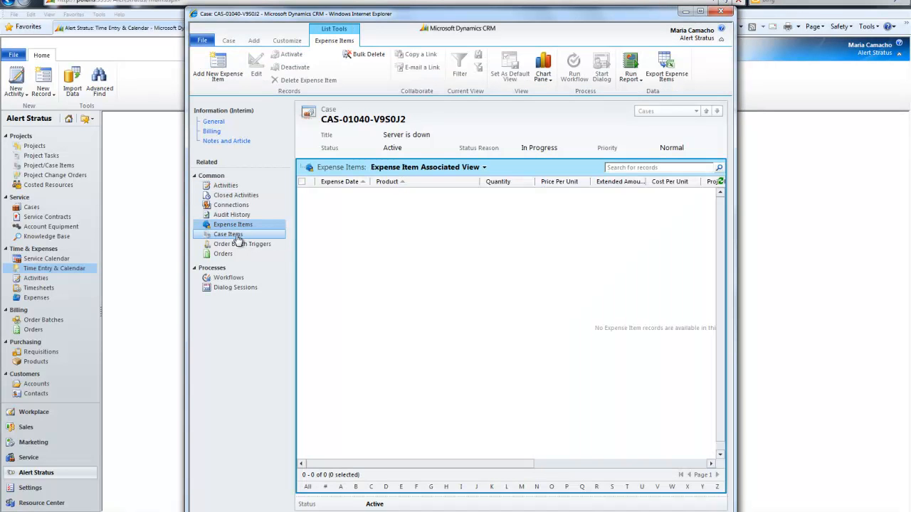
pyautogui.click(236, 238)
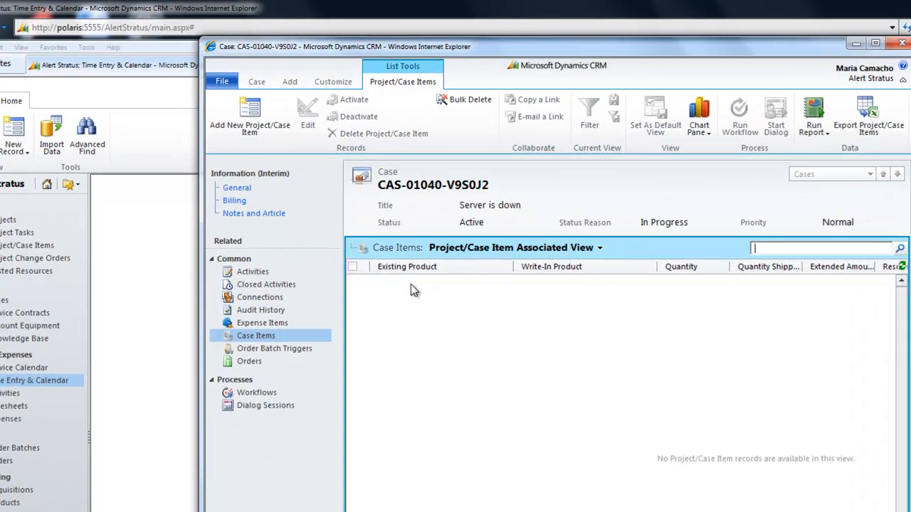
pyautogui.click(901, 42)
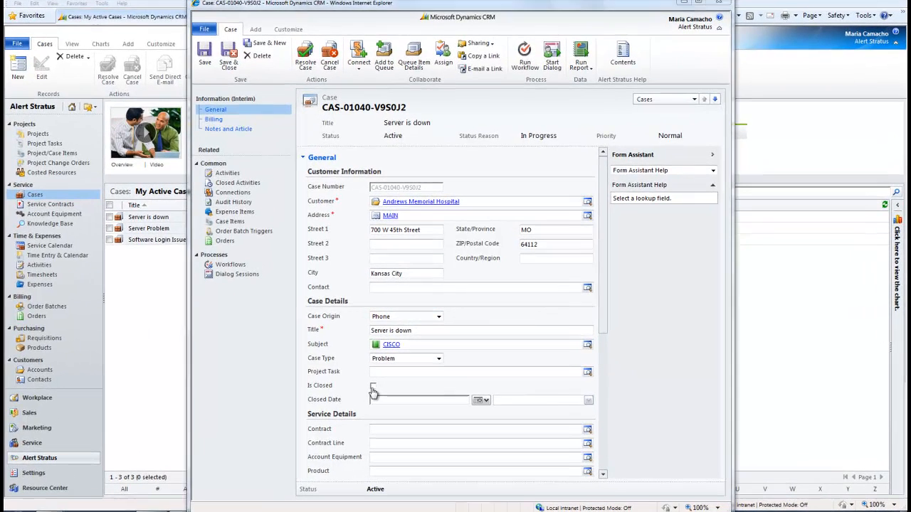
# Mark the case as closed and save it
pyautogui.click(380, 383)
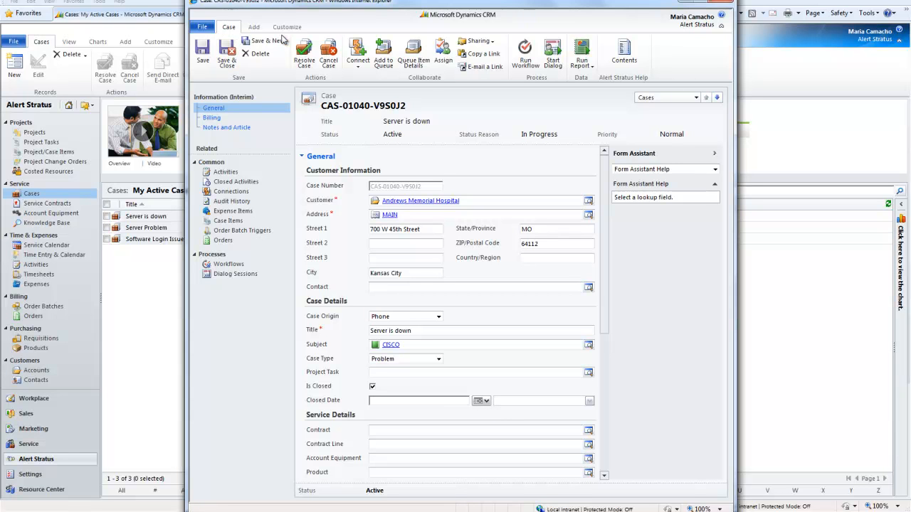
pyautogui.click(203, 55)
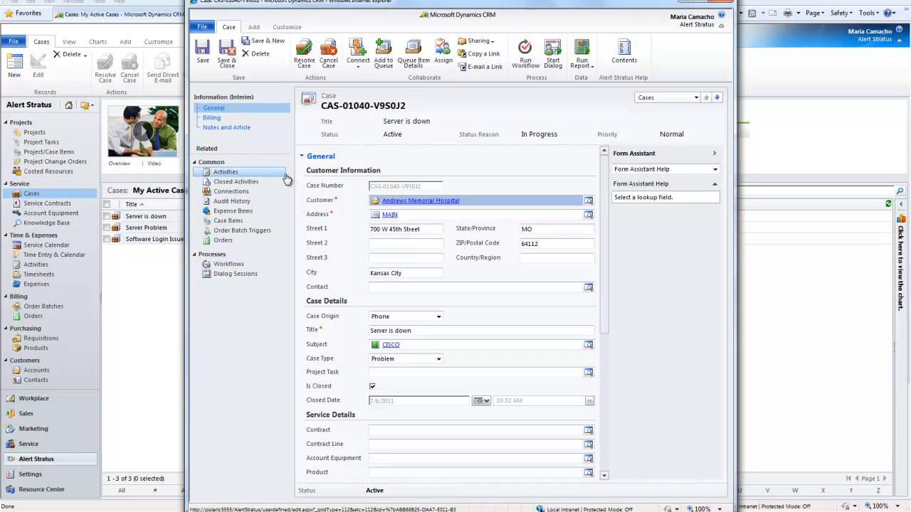
# Create a new order batch named "July 7th 2011 Invoices" with batch type Case
pyautogui.click(244, 230)
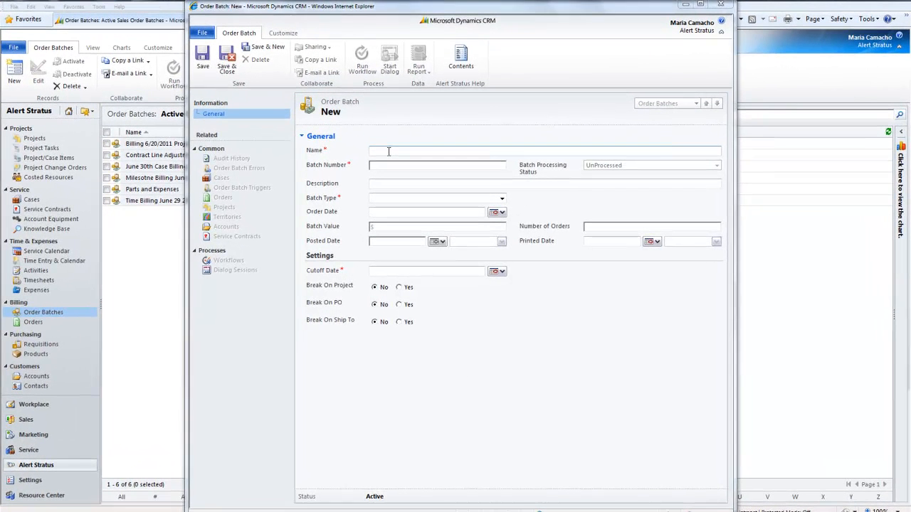
pyautogui.click(389, 151)
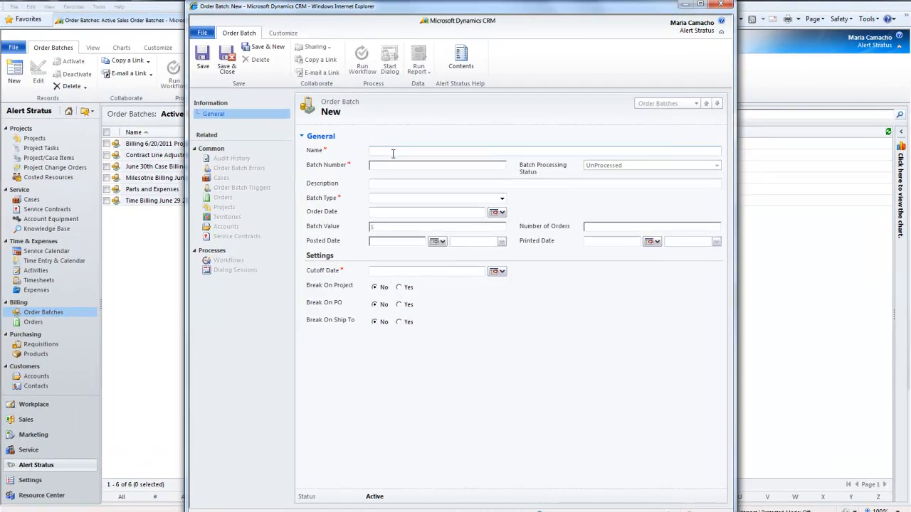
pyautogui.write('July 7th 2011 Invoices')
pyautogui.click(399, 201)
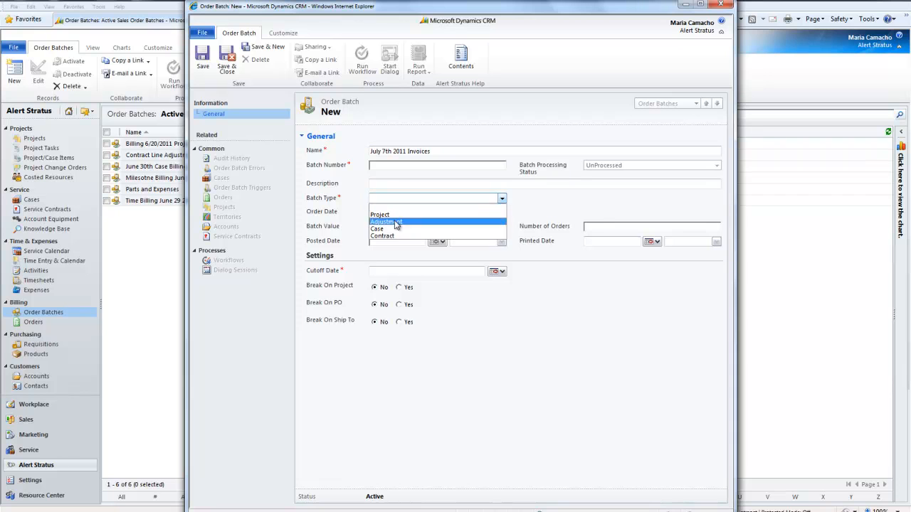
pyautogui.click(382, 229)
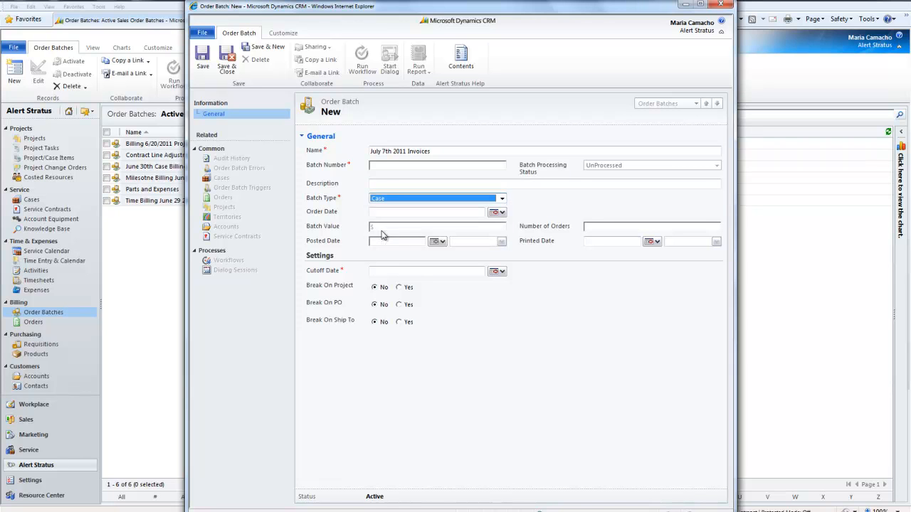
# Set the order batch's order date and cutoff date to 7/6/2011 and save it
pyautogui.click(415, 212)
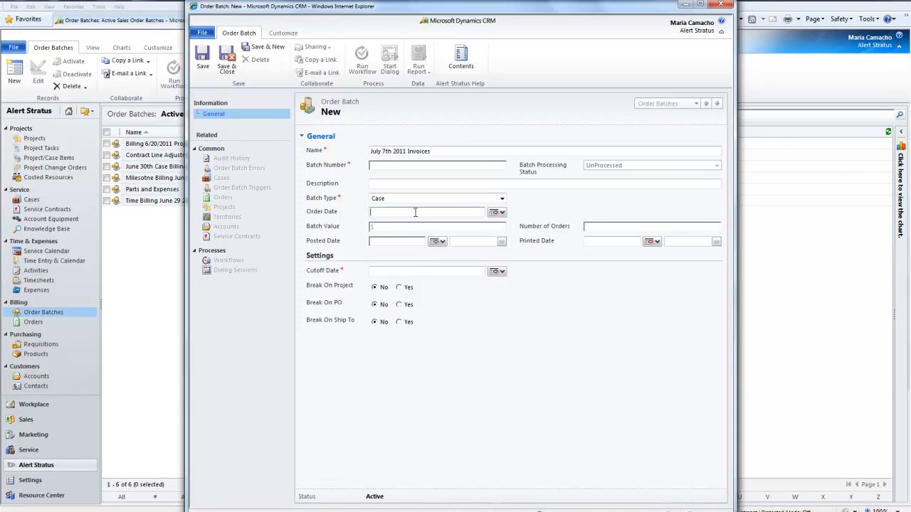
pyautogui.click(504, 214)
pyautogui.click(527, 254)
pyautogui.click(498, 271)
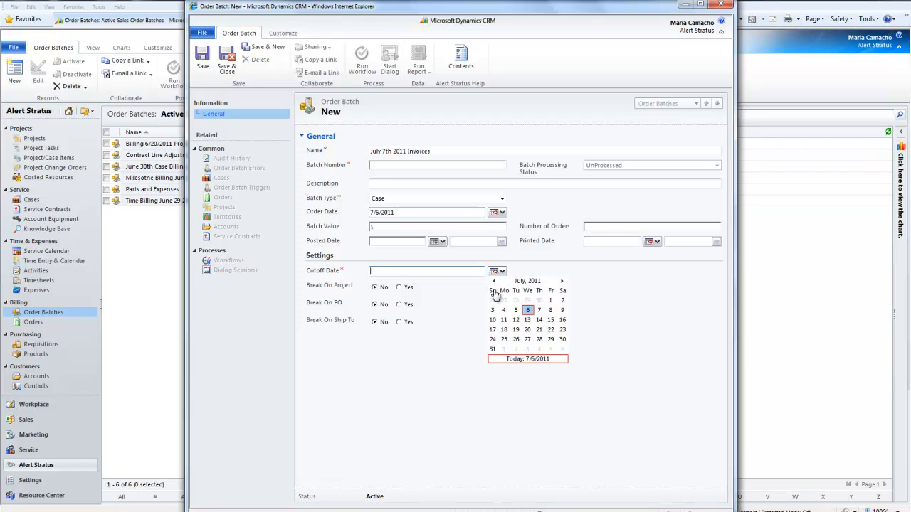
pyautogui.click(528, 311)
pyautogui.click(204, 58)
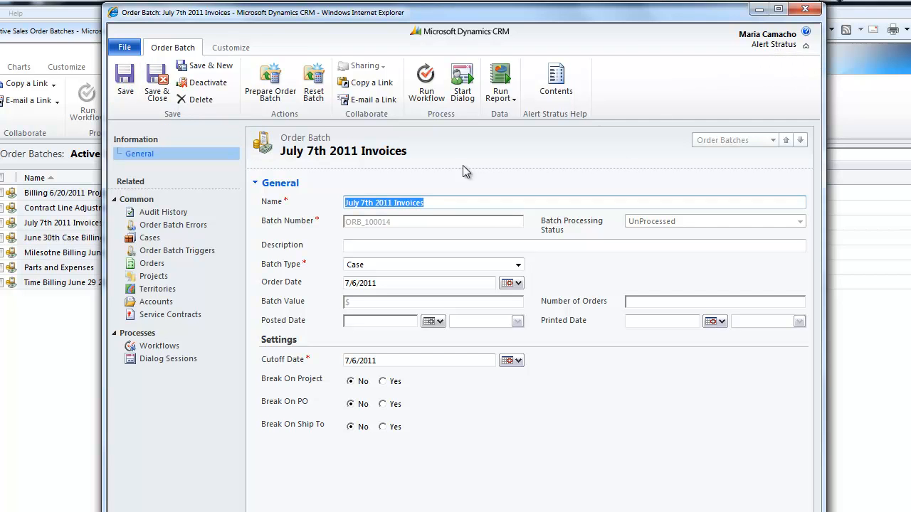
# Prepare the order batch and open the order it generated
pyautogui.click(267, 83)
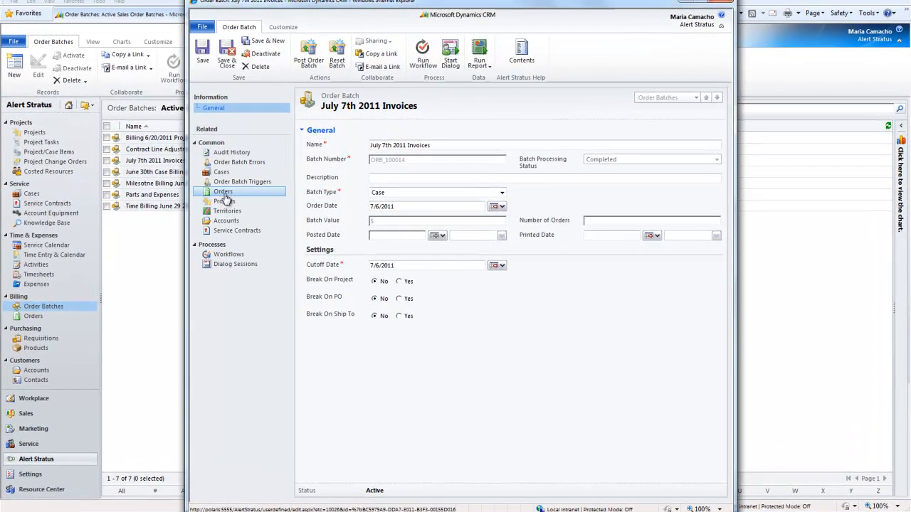
pyautogui.click(232, 197)
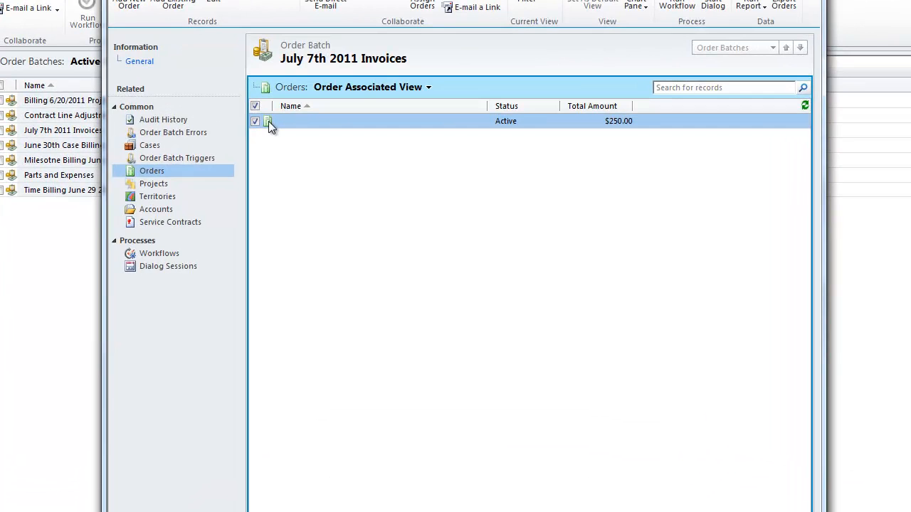
pyautogui.doubleClick(269, 121)
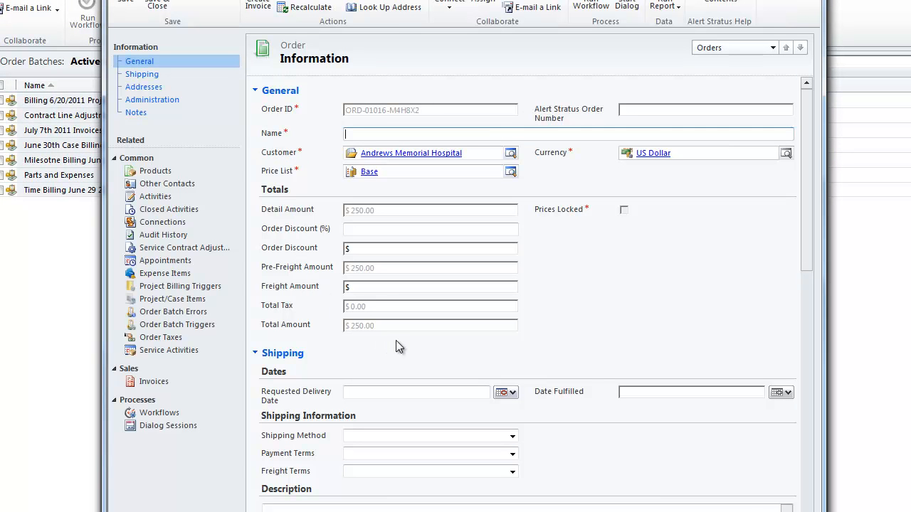
# Run the Order report on the current order and review it
pyautogui.click(675, 9)
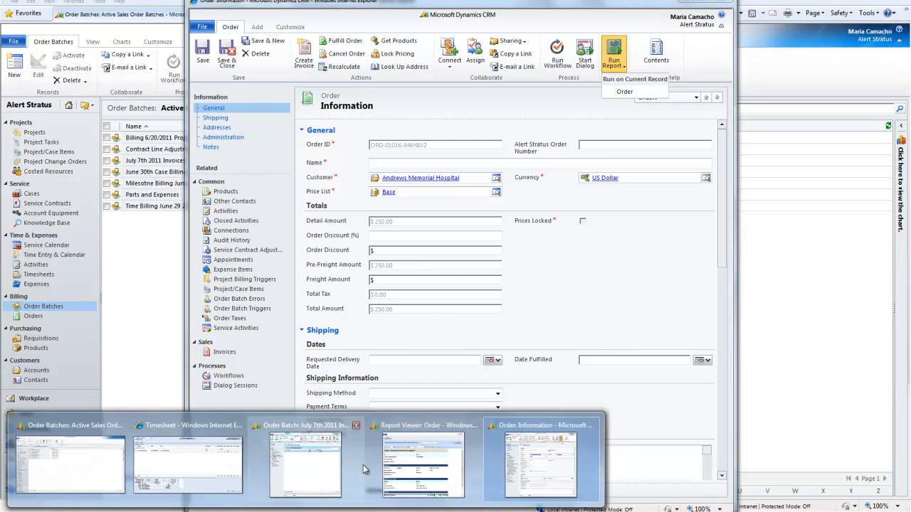
pyautogui.click(416, 454)
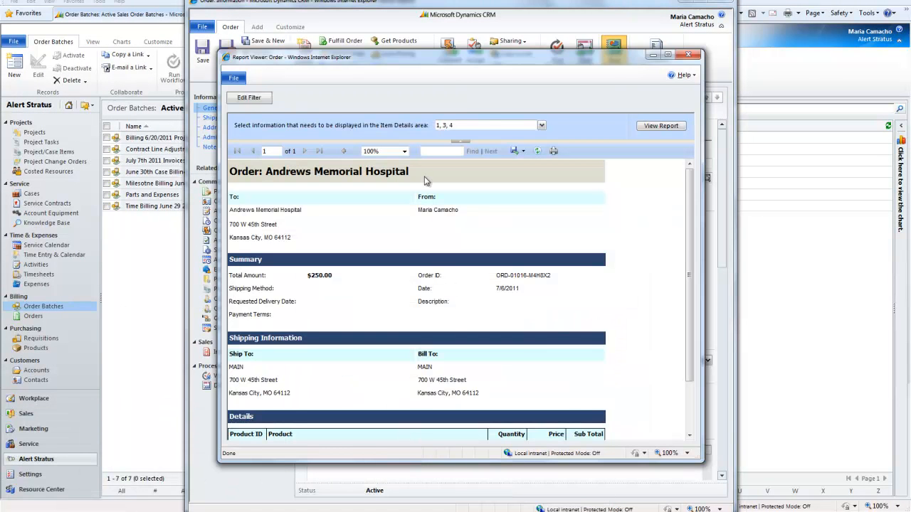
pyautogui.scroll(-2, 413, 338)
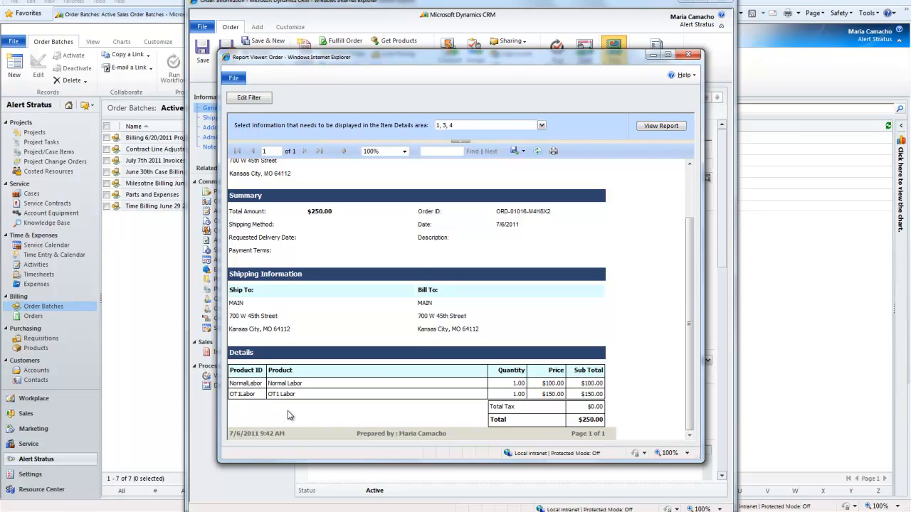
pyautogui.scroll(2, 287, 410)
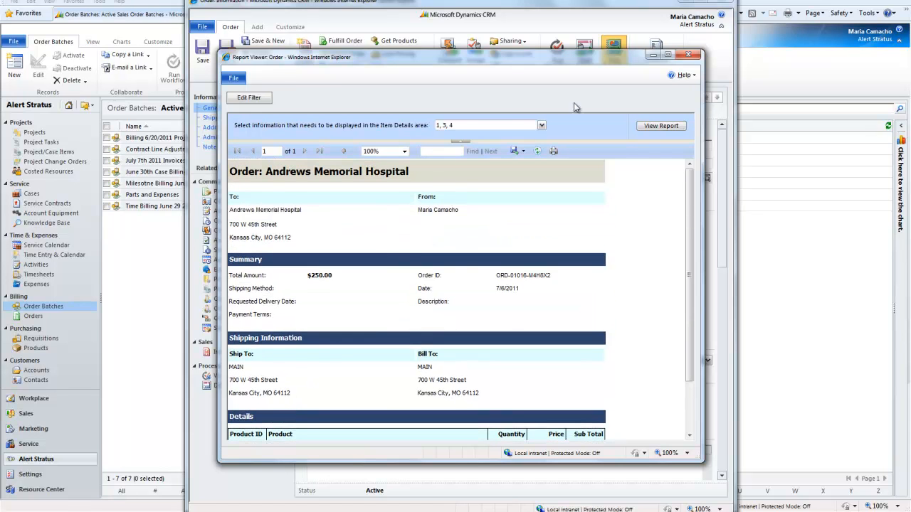
pyautogui.click(688, 55)
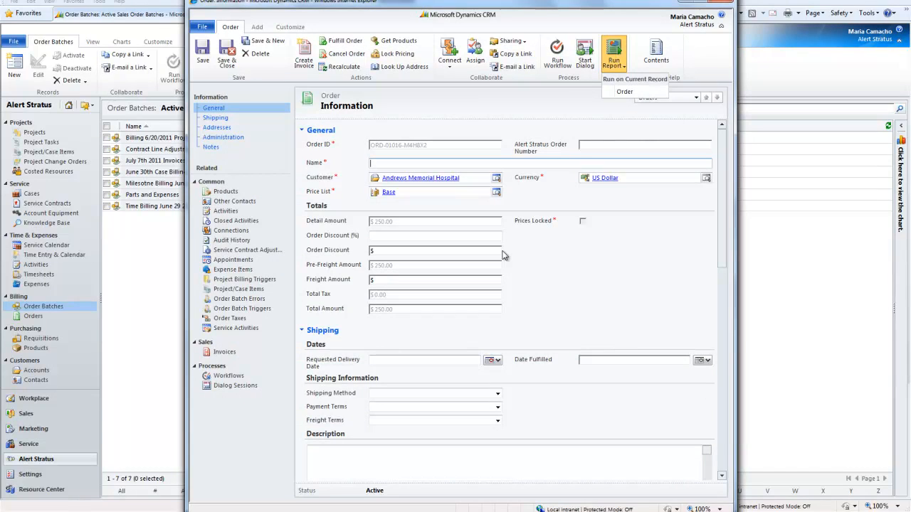